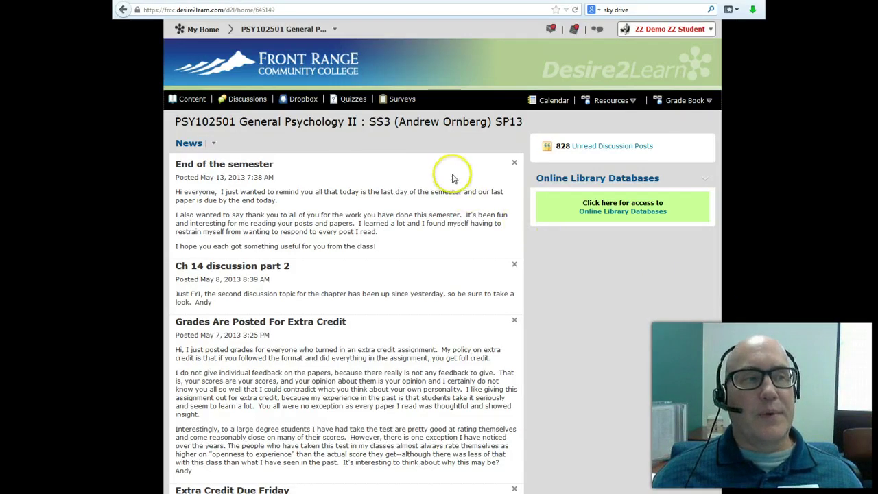
# Step: Go to the General Psychology II course's Dropbox folders page
pyautogui.click(303, 100)
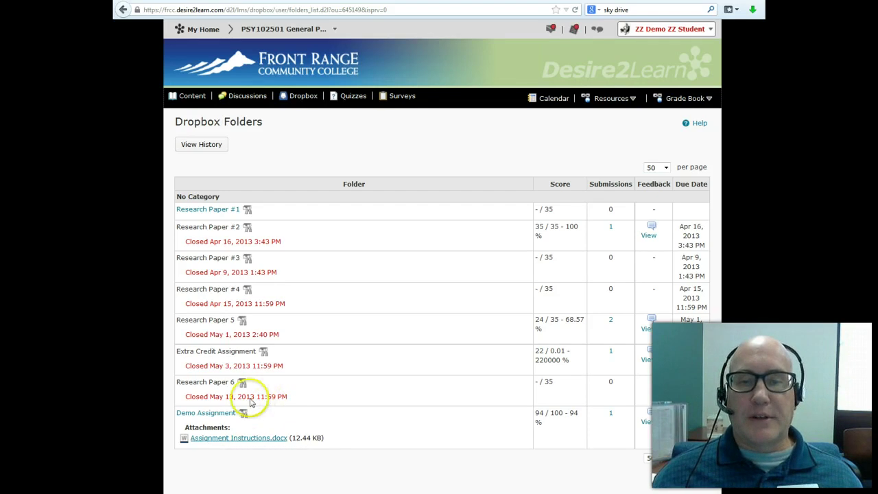
# Step: Open the Demo Assignment folder, view its Assignment Instructions, and start adding a file
pyautogui.click(214, 415)
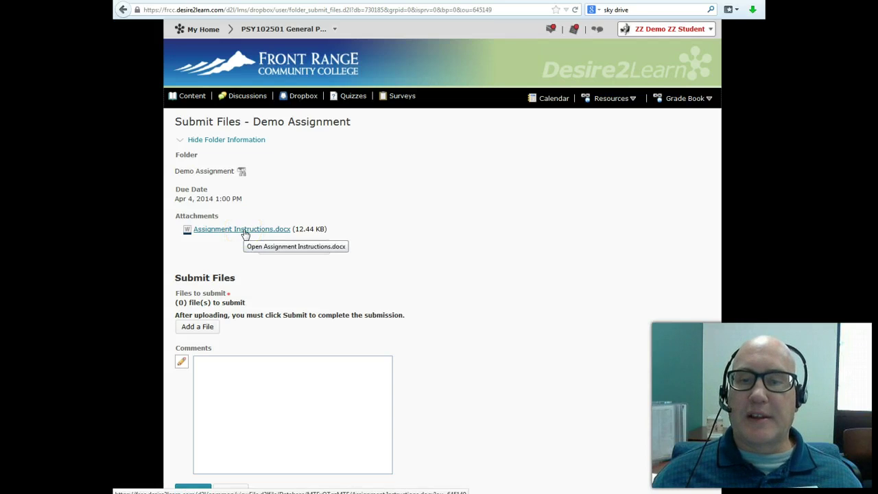
pyautogui.click(243, 235)
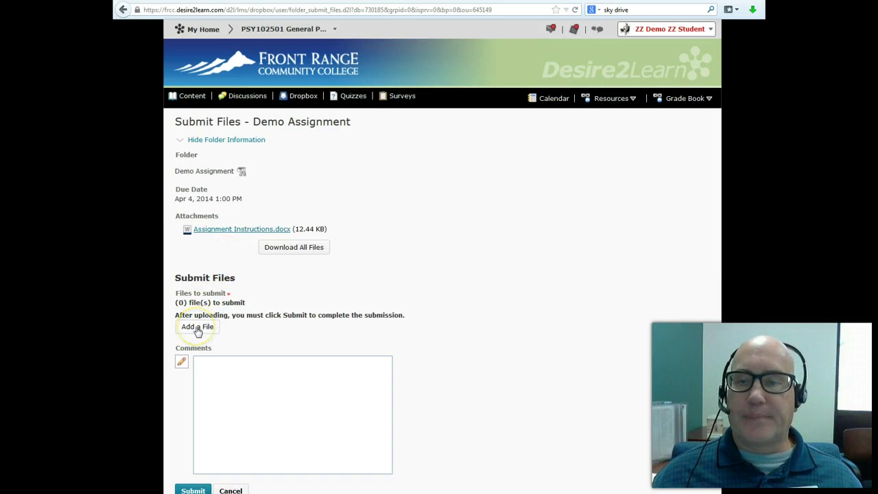
pyautogui.click(197, 327)
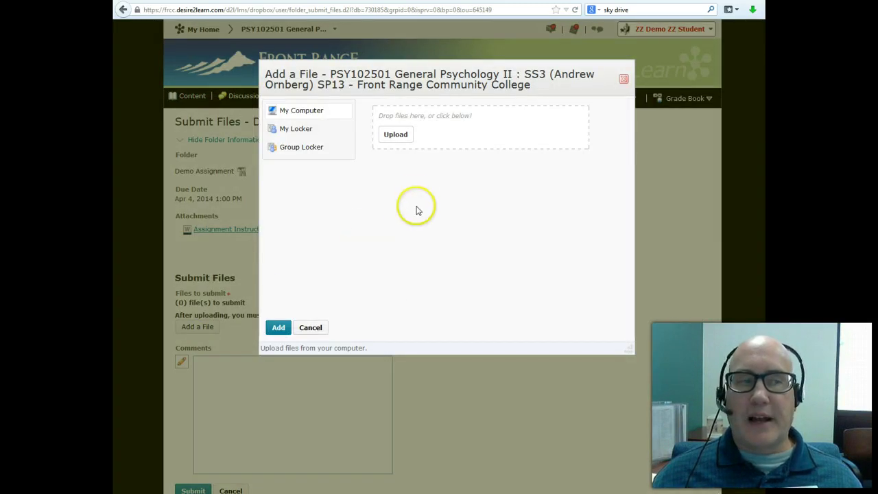
# Step: Upload Panic Attacks or Psychotic Symptoms.doc from the Documents library
pyautogui.click(396, 136)
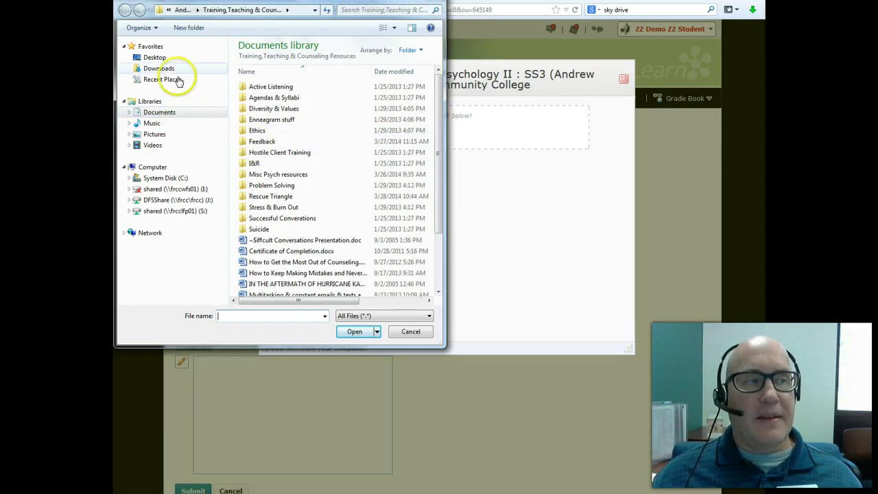
pyautogui.click(161, 115)
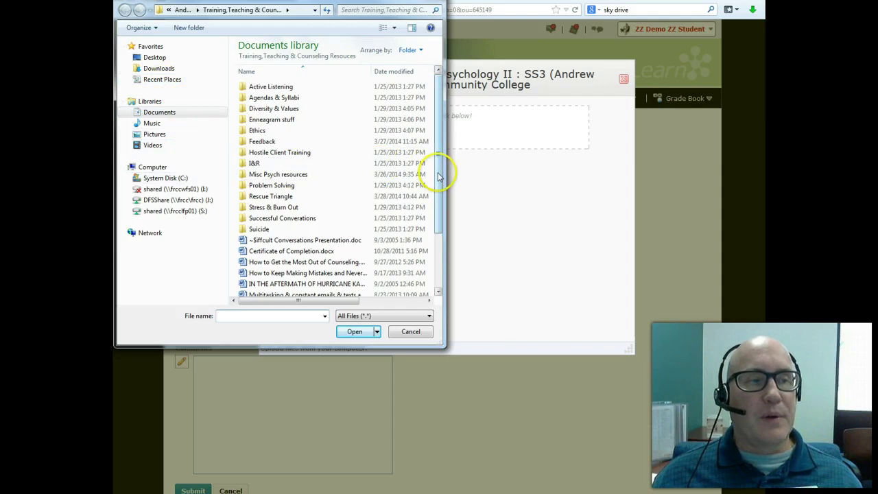
pyautogui.moveTo(439, 168); pyautogui.dragTo(439, 221)
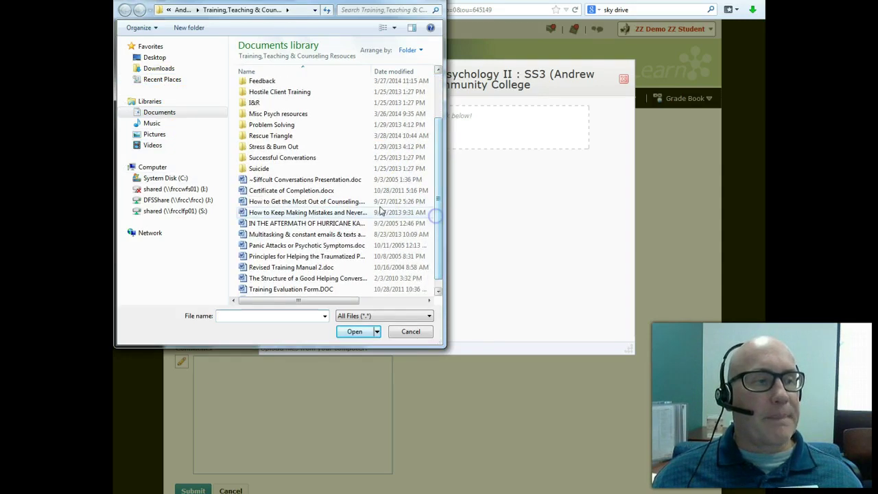
pyautogui.moveTo(306, 246)
pyautogui.doubleClick(297, 246)
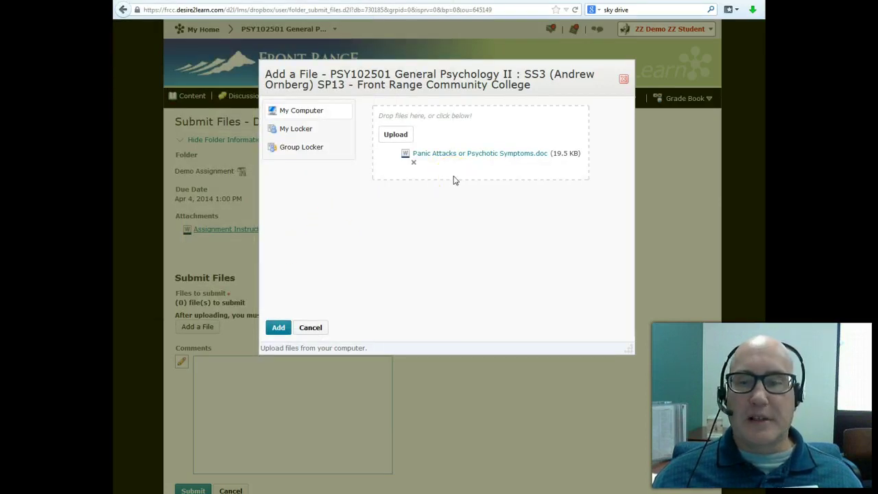
pyautogui.click(452, 206)
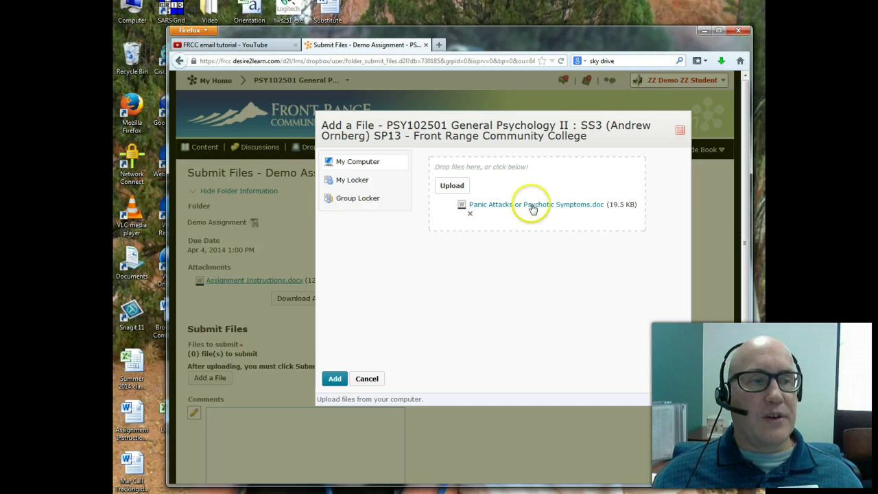
pyautogui.moveTo(132, 412)
pyautogui.mouseDown()
pyautogui.moveTo(213, 387)
pyautogui.moveTo(508, 179)
pyautogui.mouseUp()
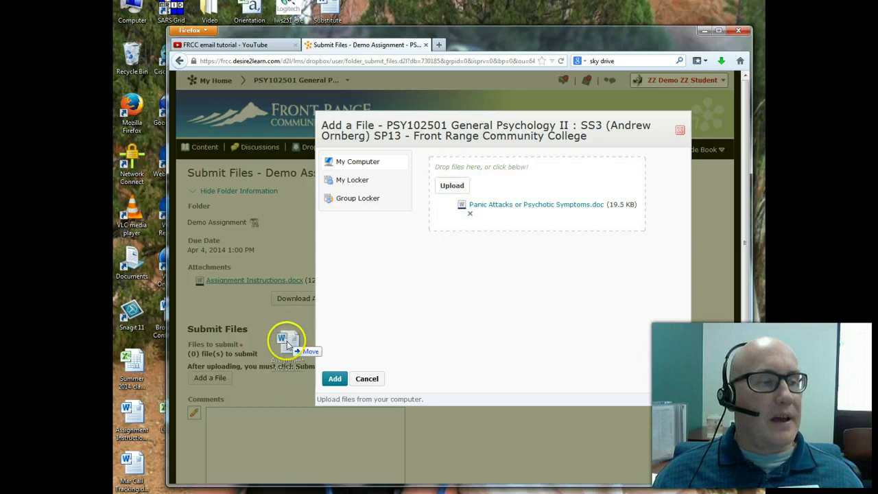
pyautogui.moveTo(507, 177); pyautogui.dragTo(132, 412)
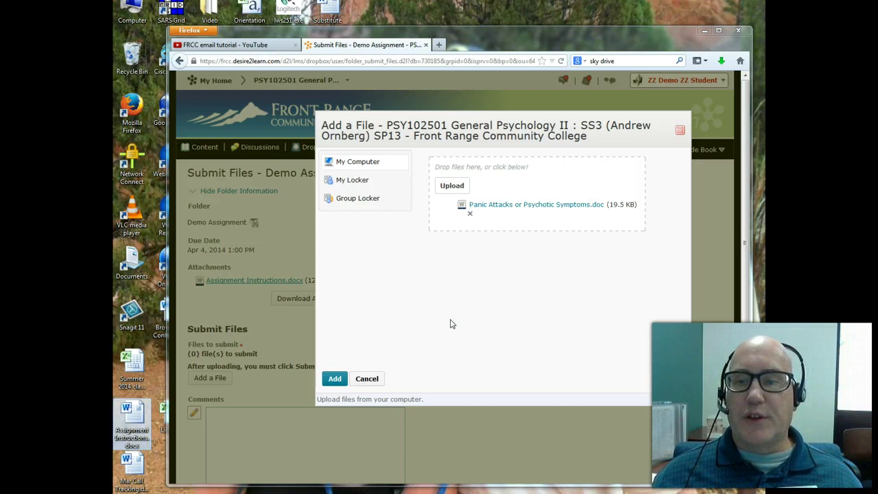
pyautogui.click(464, 316)
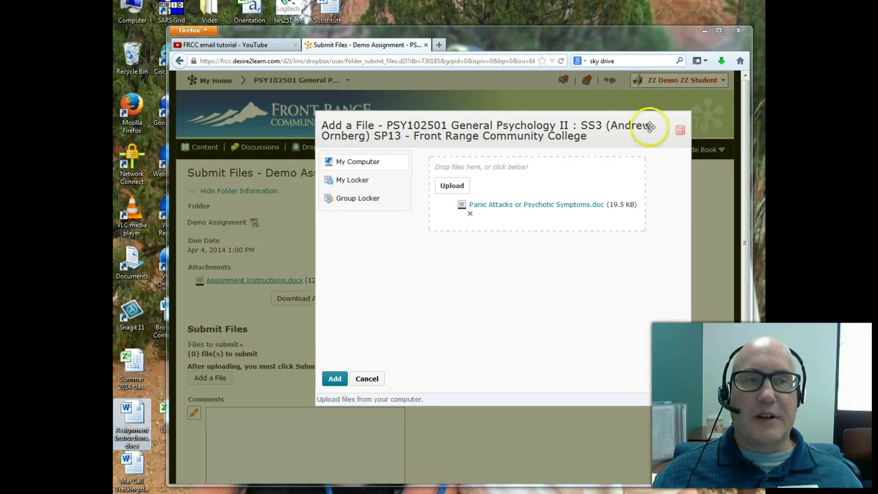
pyautogui.click(720, 31)
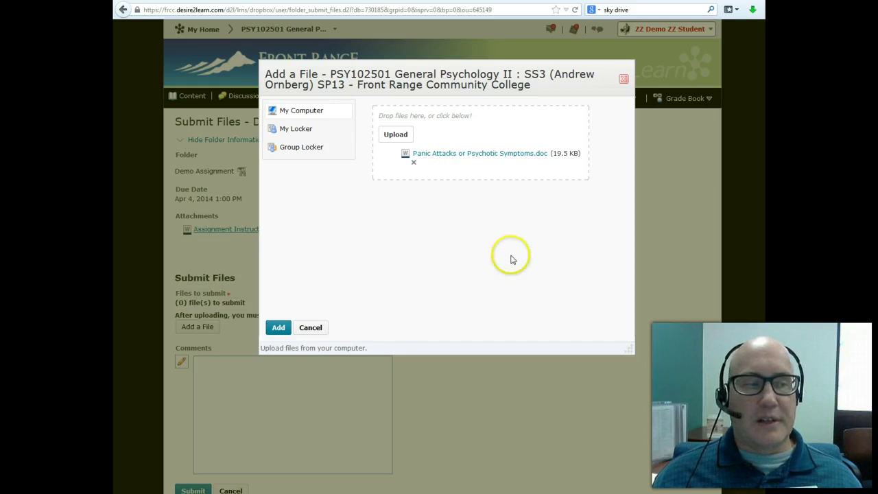
# Step: Add the Panic Attacks document with the comment "I chose to submit the second option."
pyautogui.click(278, 328)
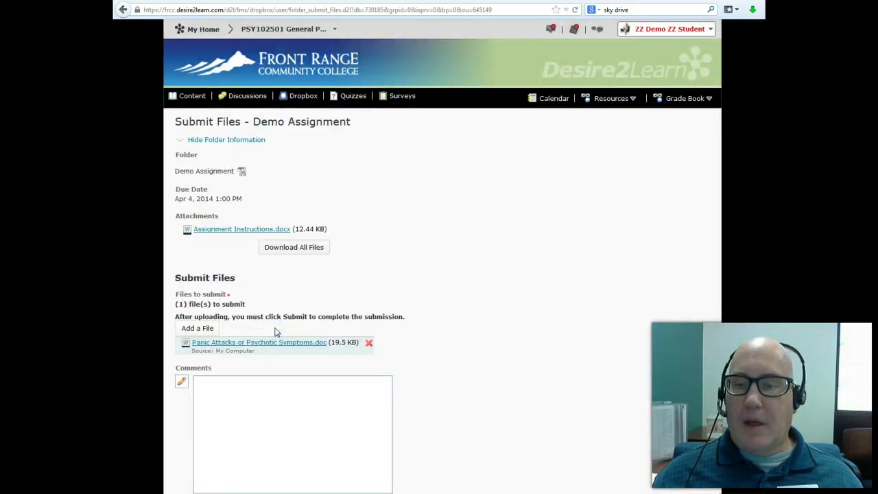
pyautogui.click(321, 401)
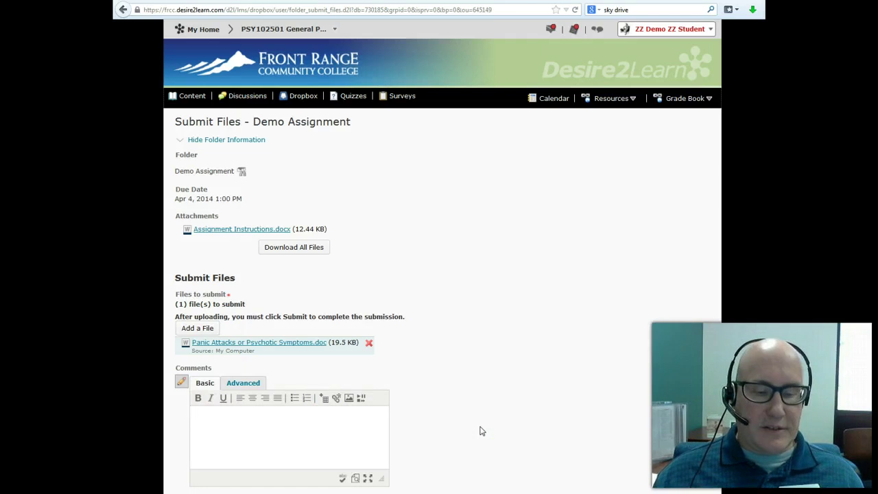
pyautogui.write('I chose')
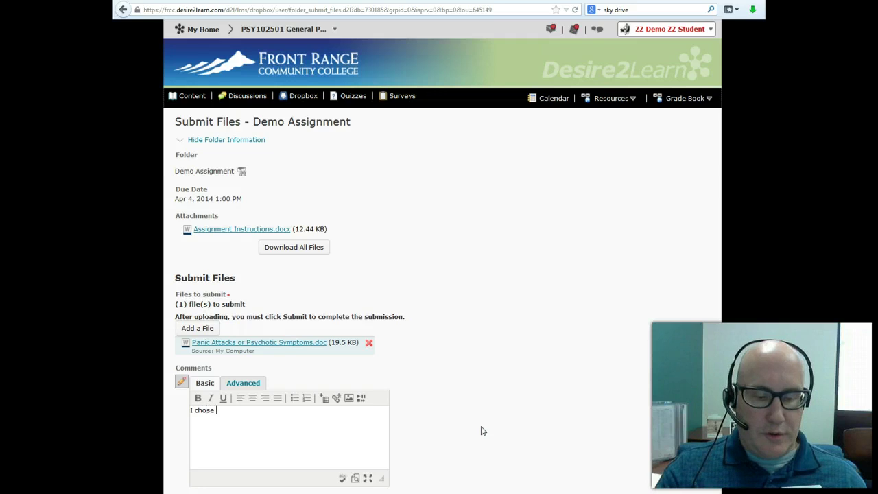
pyautogui.write('to submit th')
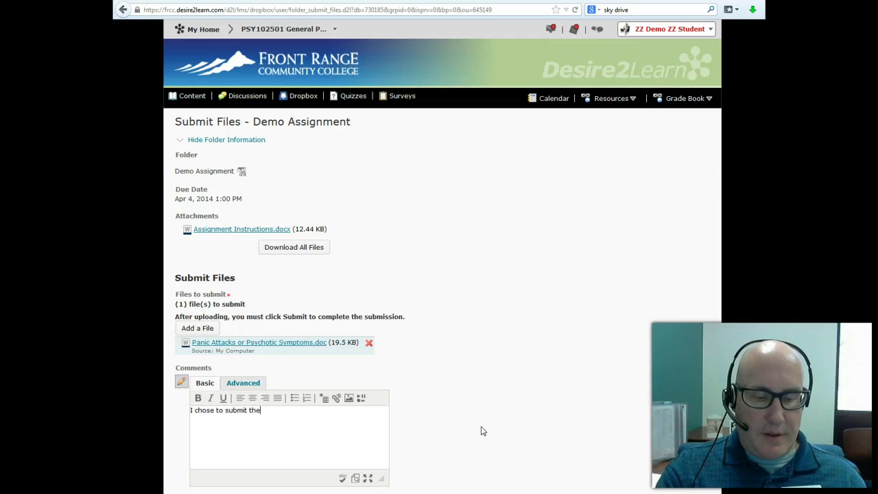
pyautogui.write('e second')
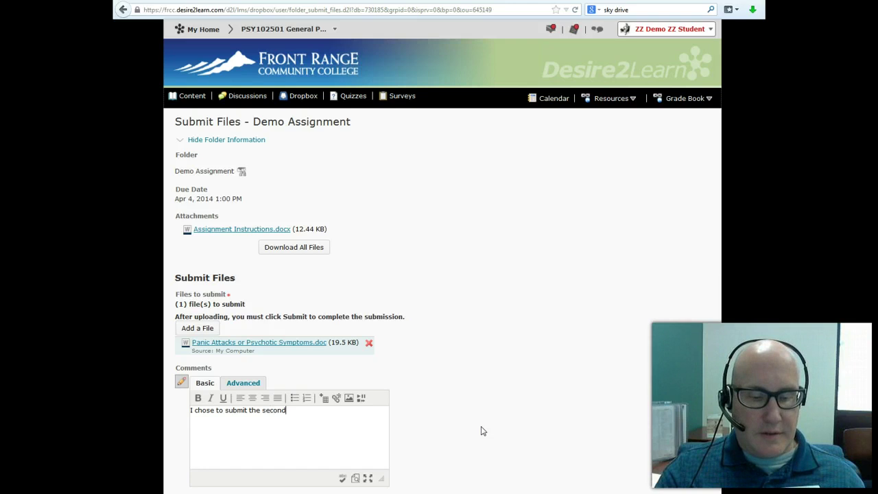
pyautogui.write(' option')
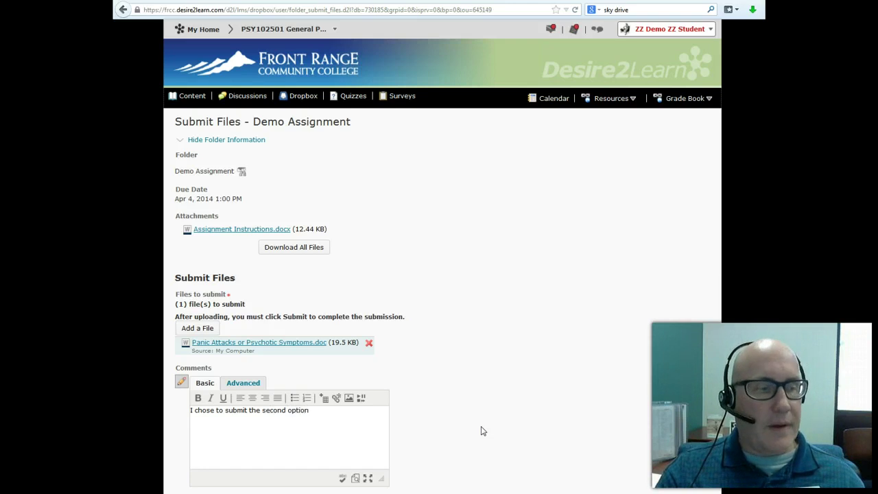
pyautogui.write('.')
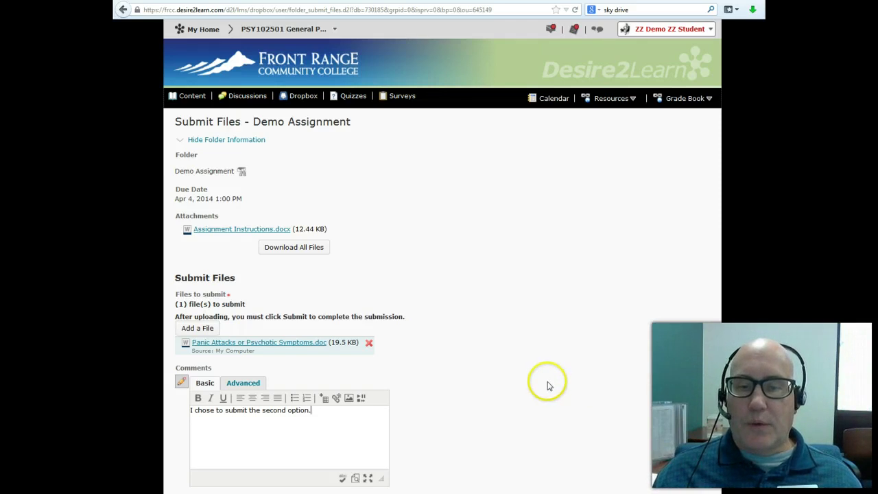
pyautogui.scroll(-1, 546, 382)
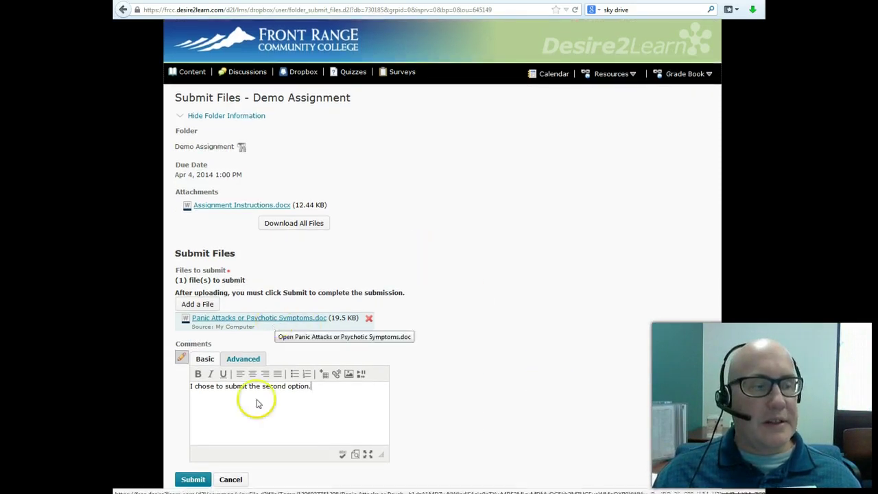
# Step: Submit the Panic Attacks document and return to the Dropbox folders list
pyautogui.click(192, 479)
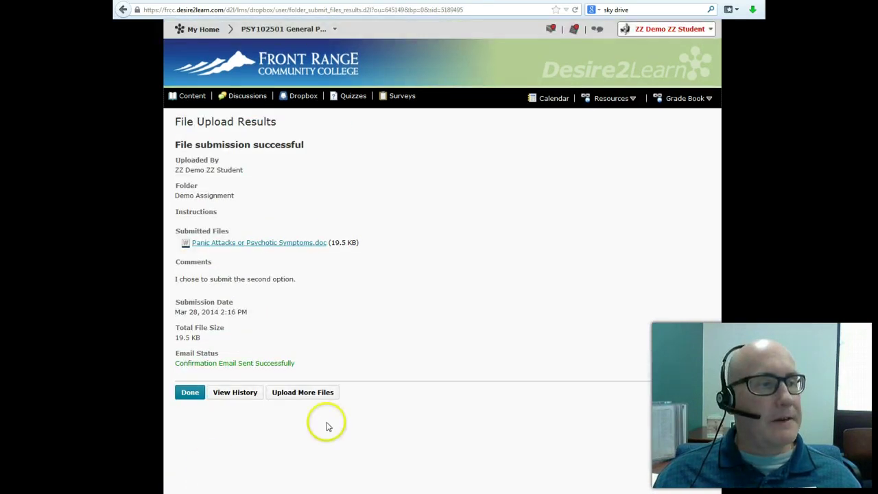
pyautogui.click(200, 402)
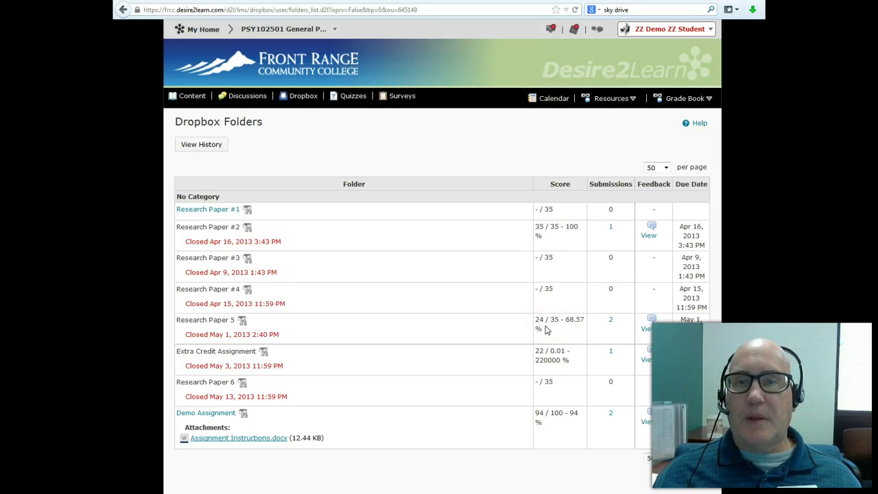
# Step: View the Demo Assignment feedback with both submitted files and the 94/100 score
pyautogui.click(649, 415)
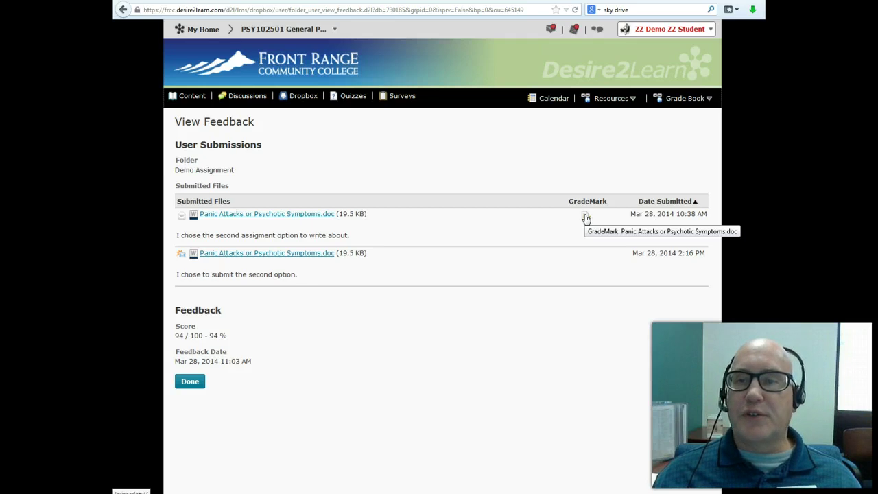
# Step: Open the Panic Attacks paper in Turnitin GradeMark to see its 94/100 markup
pyautogui.click(585, 216)
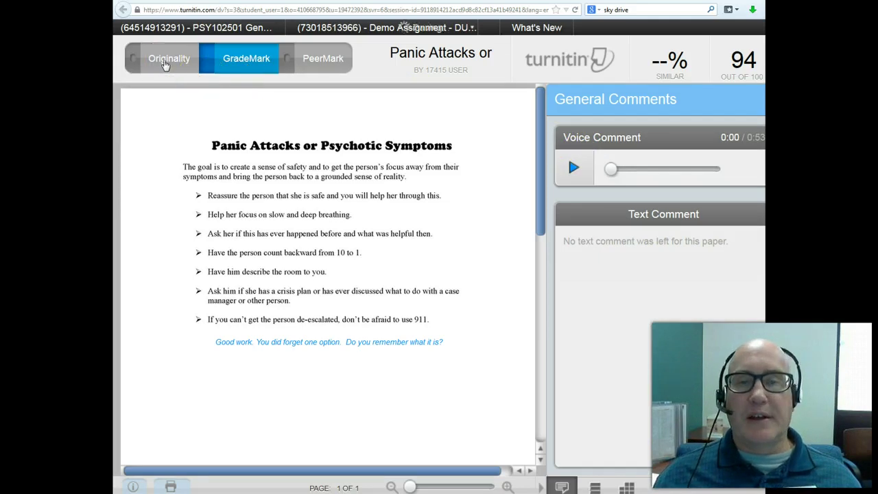
pyautogui.click(297, 71)
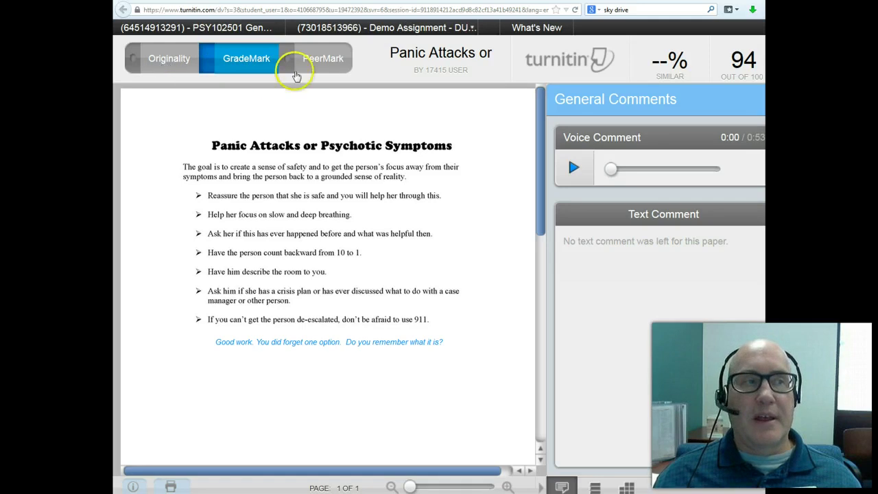